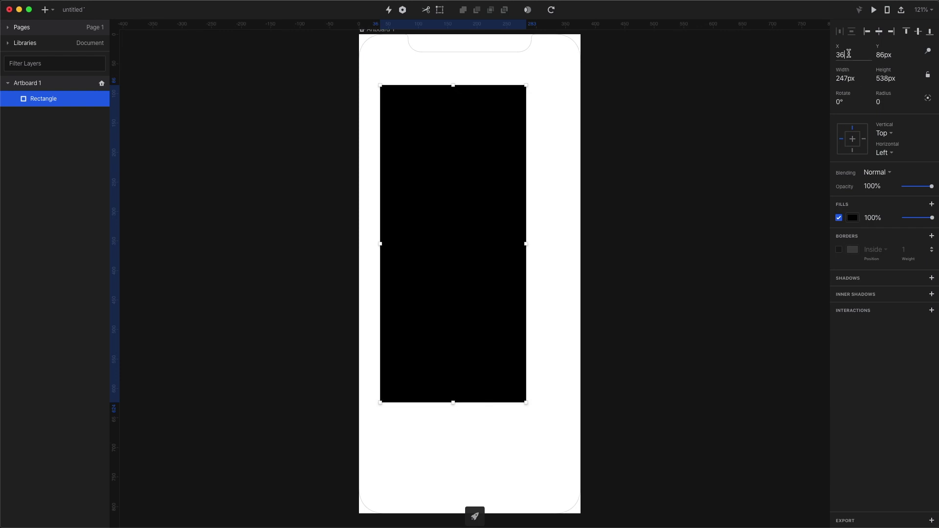
Step: Position the black rectangle at X 0 and Y 0 on the artboard
type("0")
key("Tab")
key("super+z")
double_click(859, 53)
type("0")
key("Tab")
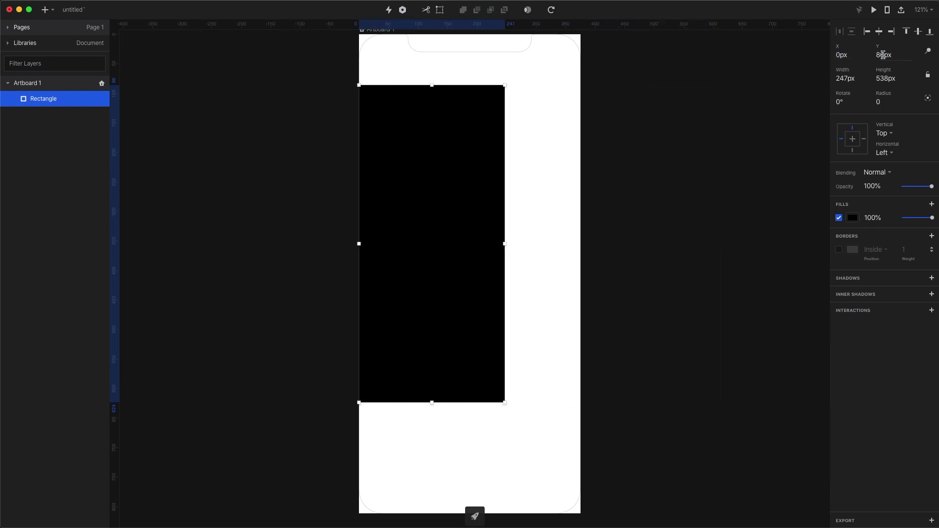
type("0")
key("Return")
Step: Resize the black rectangle to 375 px wide and 812 px high so it covers the artboard
left_click(842, 80)
type("375")
double_click(905, 78)
type("812")
key("Return")
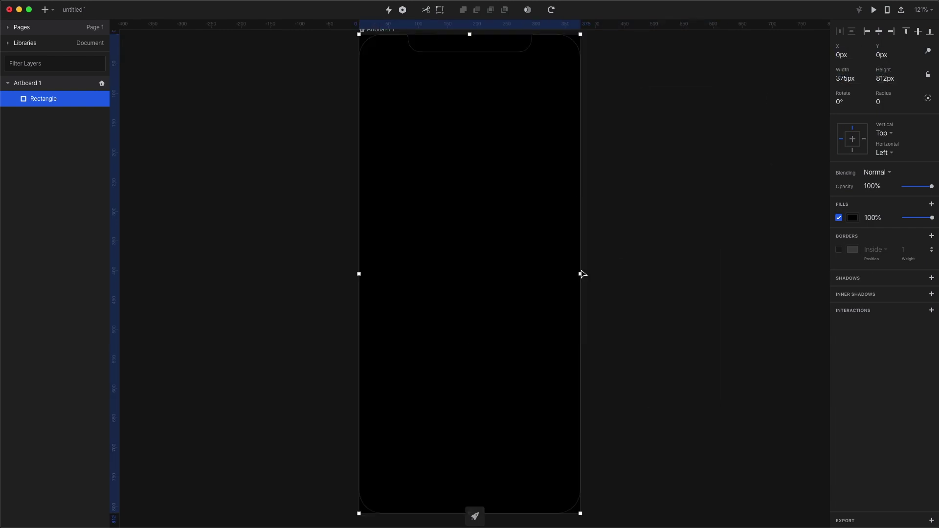
Step: Draw a button rectangle near the artboard's bottom and adjust it to about 311 × 60 px at X 32, Y 720
key("r")
mouse_move(377, 492)
left_mouse_down()
mouse_move(493, 456)
mouse_move(561, 457)
left_mouse_up()
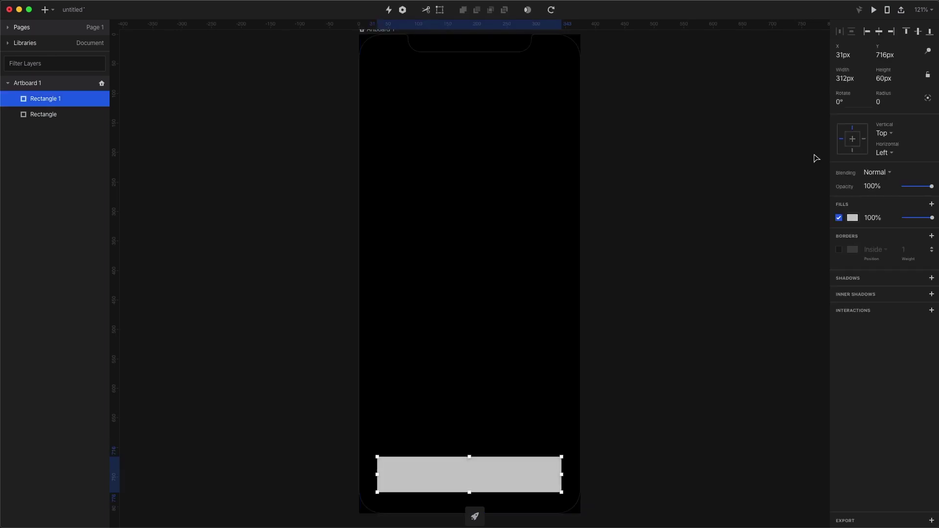
key("Right")
key("super+Left")
key("Down")
key("Down")
key("Down")
key("Down")
key("Down")
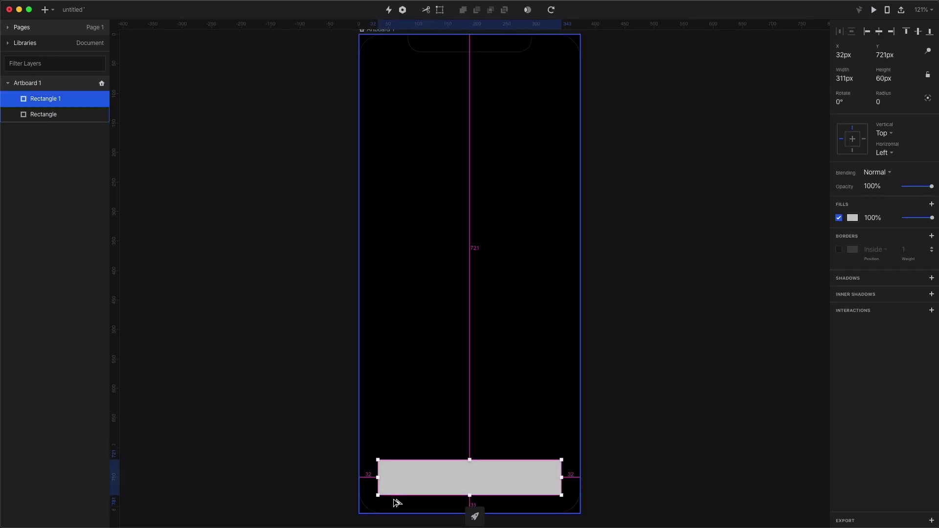
key("Up")
Step: Round the button's corners by 12 and fill it with a horizontal linear gradient from dark blue to light blue
left_click(883, 102)
type("12")
left_click(852, 217)
left_click(885, 388)
left_click(898, 234)
left_click(925, 248)
left_click(893, 322)
left_click_drag(920, 282, 915, 266)
left_click_drag(468, 459, 521, 459)
left_click_drag(468, 495, 483, 482)
Step: Add the centred label FORWARD to the button in white Montserrat Bold, size 16
key("t")
left_click(432, 497)
type("FORWARD")
left_click(843, 207)
type("3224")
left_click(845, 186)
left_click(855, 259)
left_click(843, 207)
type("16")
left_click(644, 448)
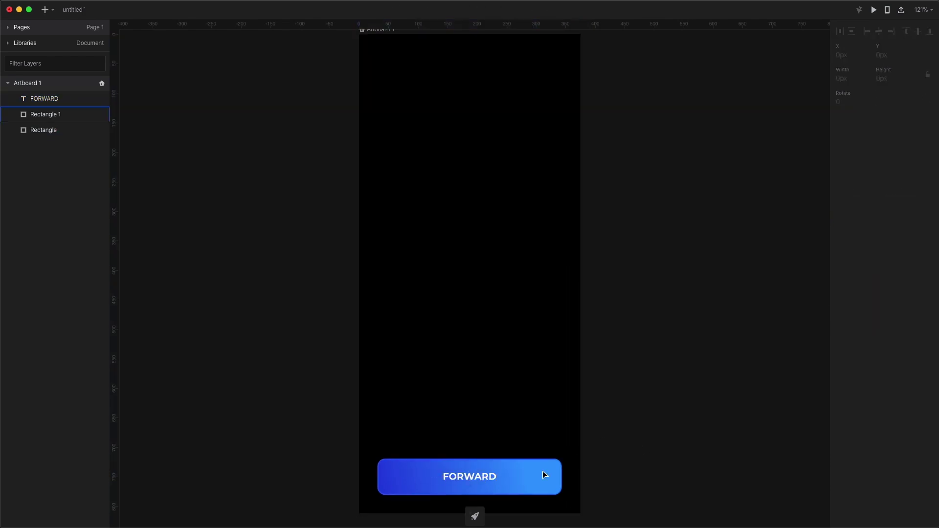
Step: Add a shadow to the button rectangle, sampling its colour from the gradient's dark blue end (2442DF)
left_click(542, 477)
left_click(932, 278)
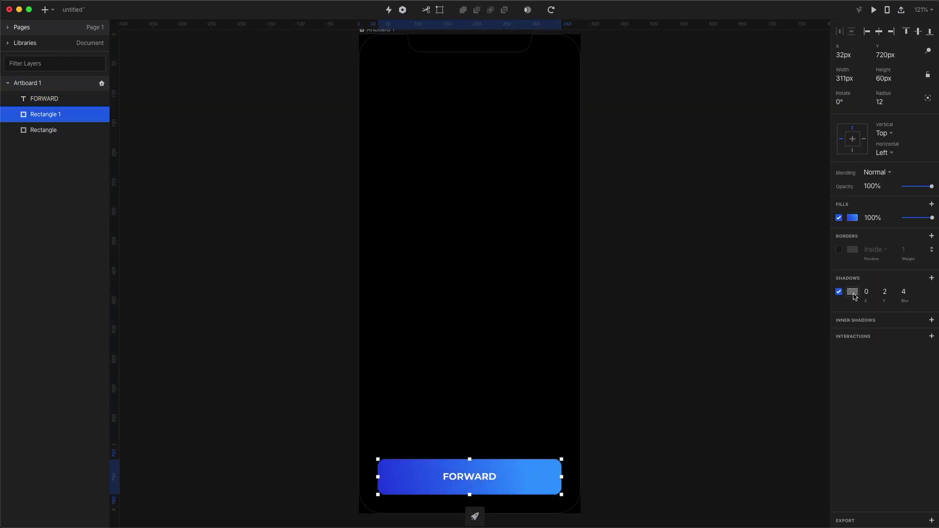
left_click(853, 293)
left_click(834, 307)
left_click(385, 484)
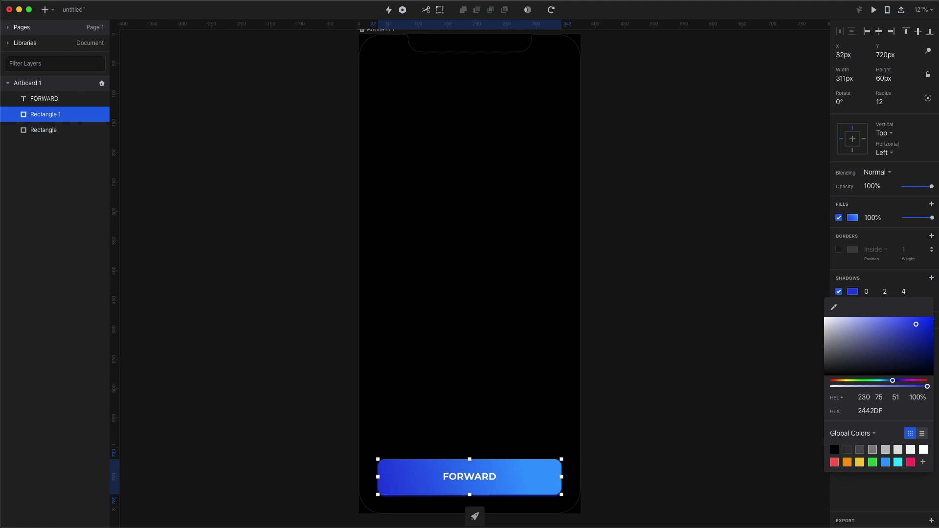
Step: Set the button shadow's Y offset to 8 and blur to 16, and lower its colour opacity to about 46%
left_click(876, 513)
type("8")
key("Return")
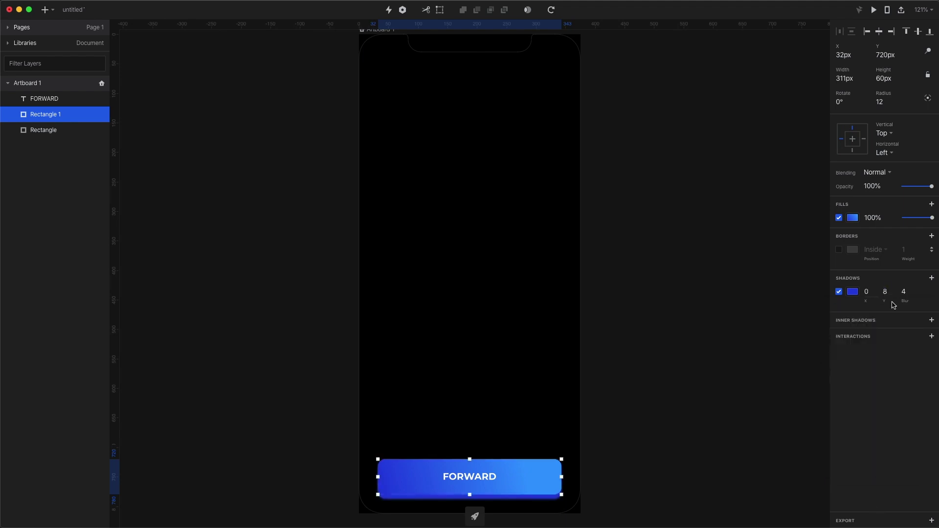
type("16")
key("Return")
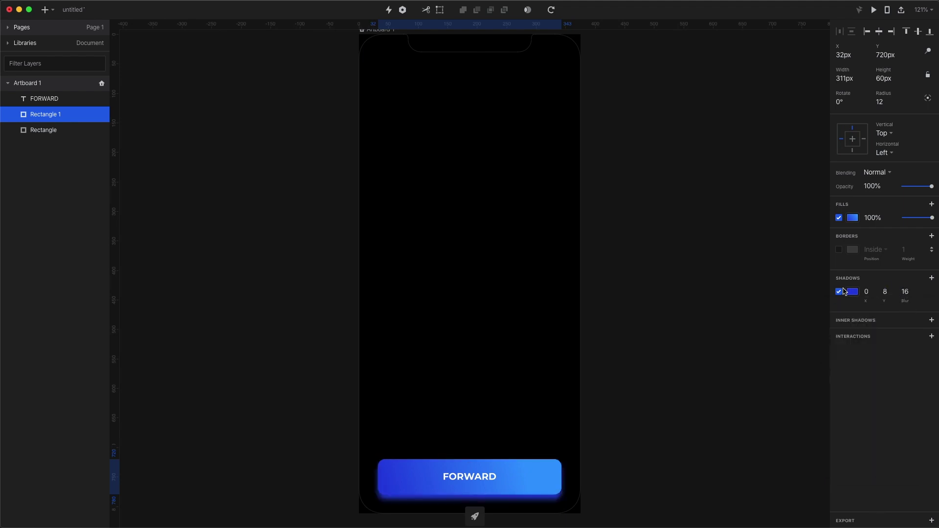
left_click(849, 291)
left_click(871, 386)
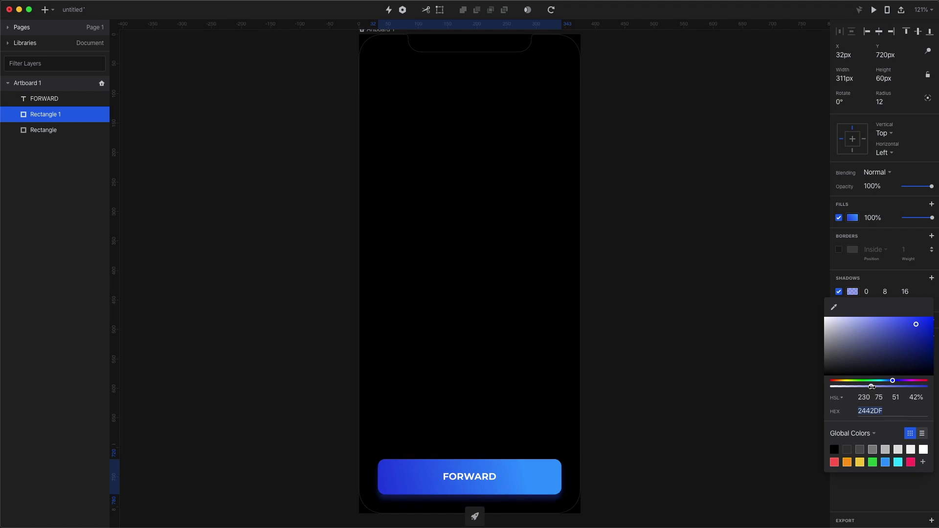
left_click(650, 363)
Step: Change the background rectangle's fill to a vertical linear gradient from black to a very dark navy, about 070924
key("Tab")
left_click(852, 218)
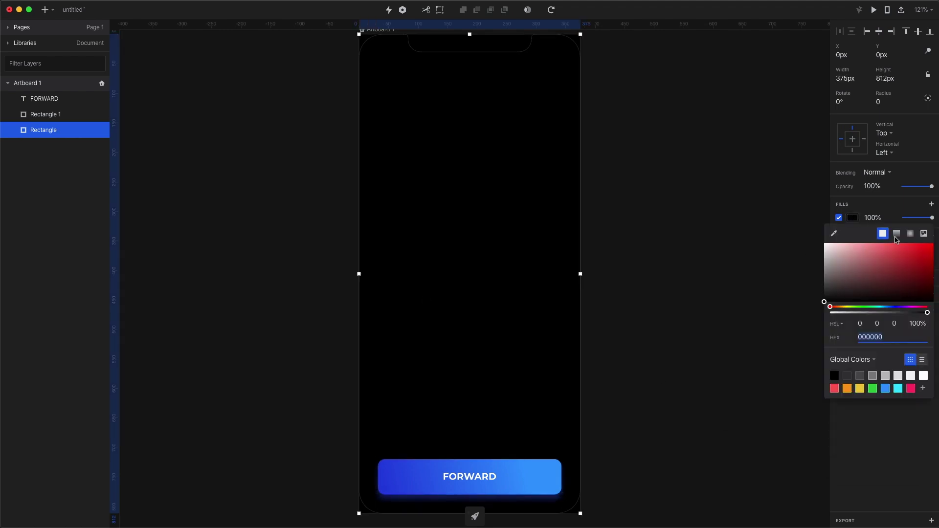
left_click(896, 233)
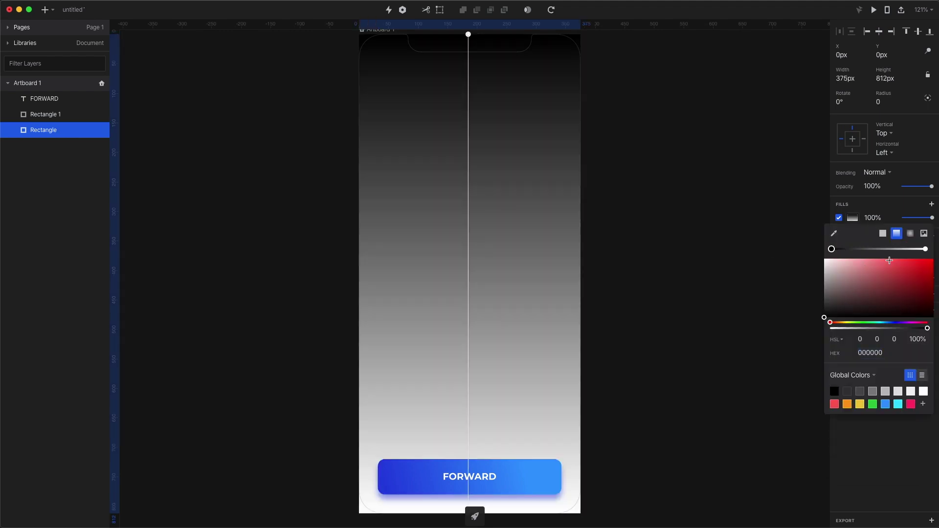
left_click(894, 324)
left_click_drag(835, 303, 921, 304)
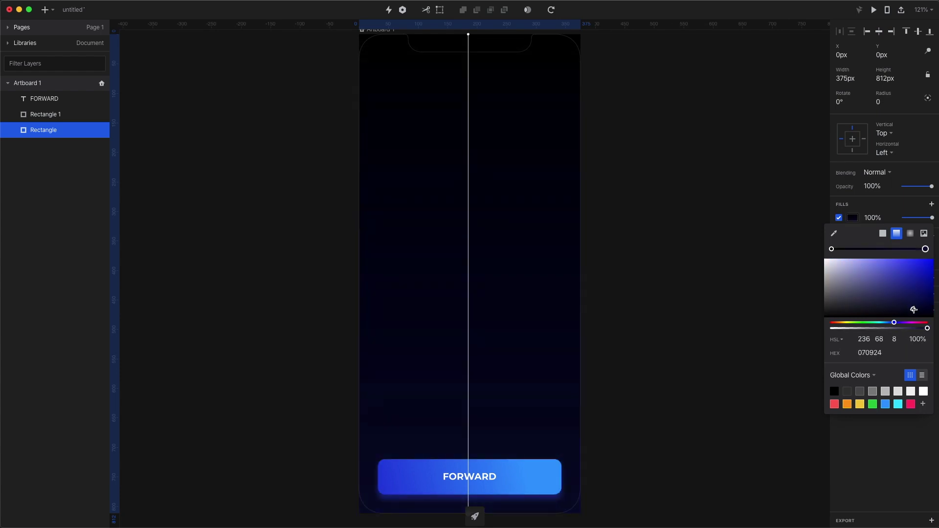
left_click(719, 409)
left_click(718, 408)
Step: Draw a circle near the artboard's left edge above the button and size it to 44 px
key("o")
left_click_drag(383, 182, 411, 210)
left_click(845, 79)
type("4")
key("Return")
Step: Fill the circle with cyan and add a matching cyan shadow
left_click(852, 217)
left_click(898, 388)
left_click(931, 278)
left_click(852, 291)
left_click(898, 462)
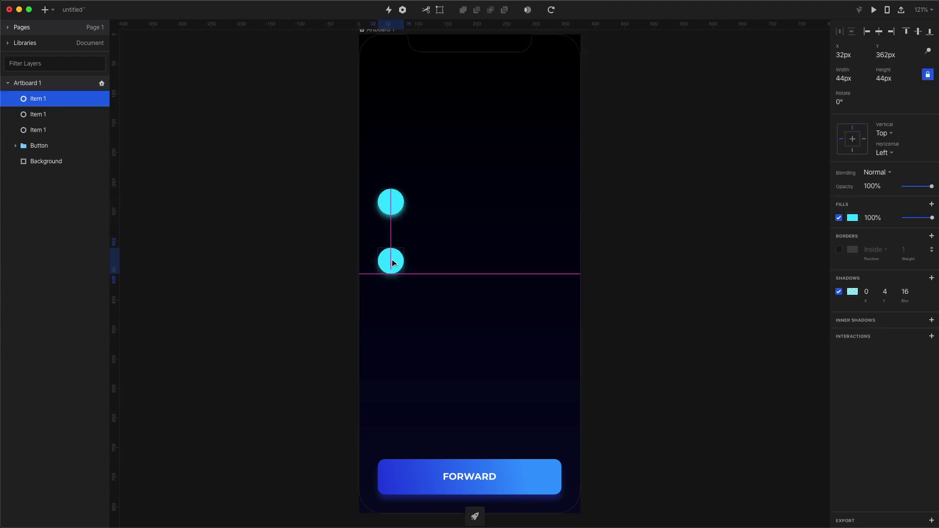
Step: Duplicate the circle into a vertical column of three grouped as Items, and duplicate the artboard as Screen 2
key("super+d")
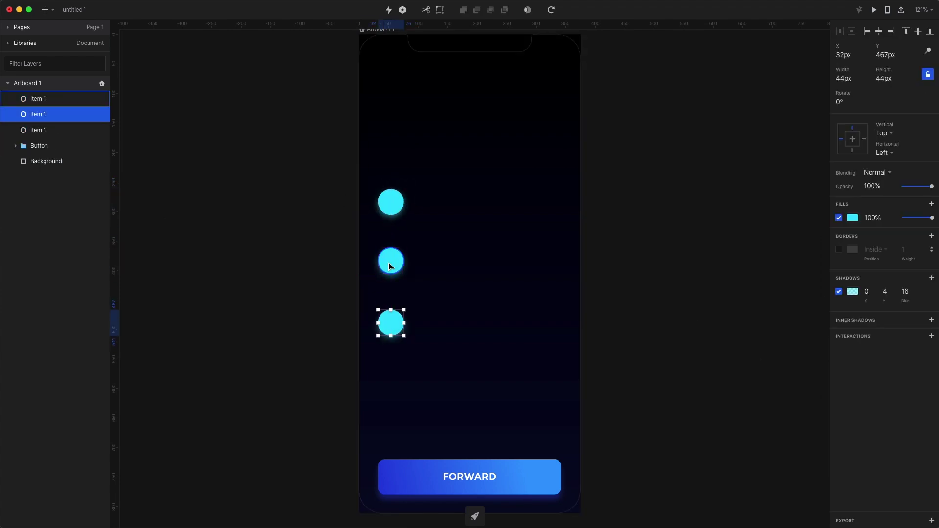
key("super+g")
left_click(681, 303)
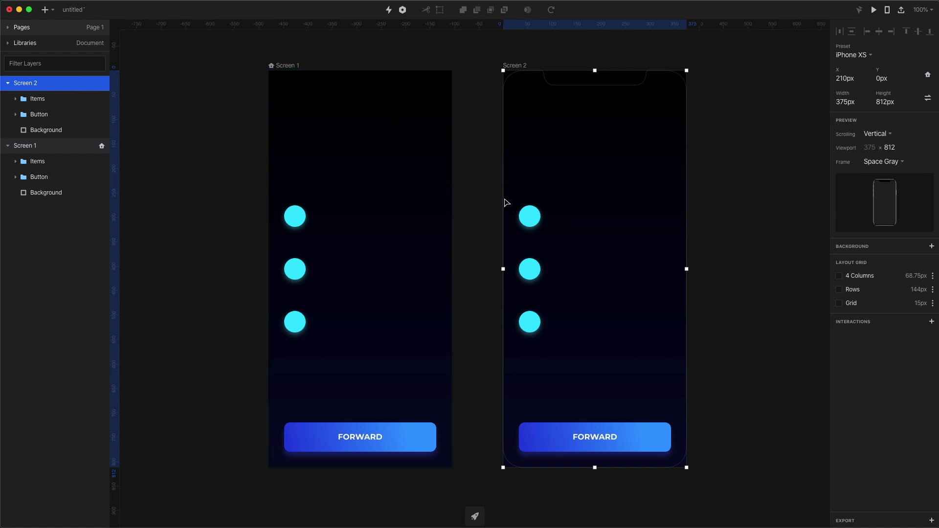
Step: Move Screen 2's three circles to the right side of the artboard and change its button label to BACK
left_click(754, 320)
left_click_drag(530, 321, 668, 322)
double_click(604, 440)
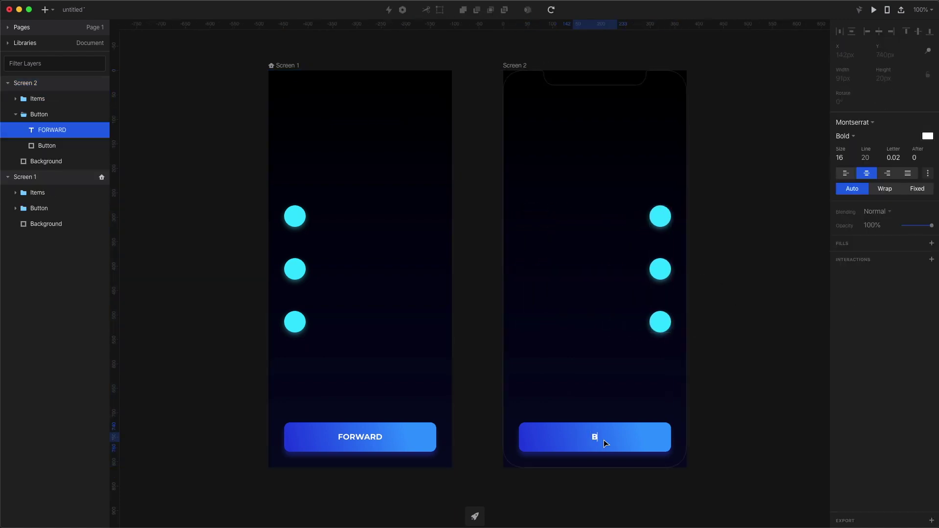
key("Escape")
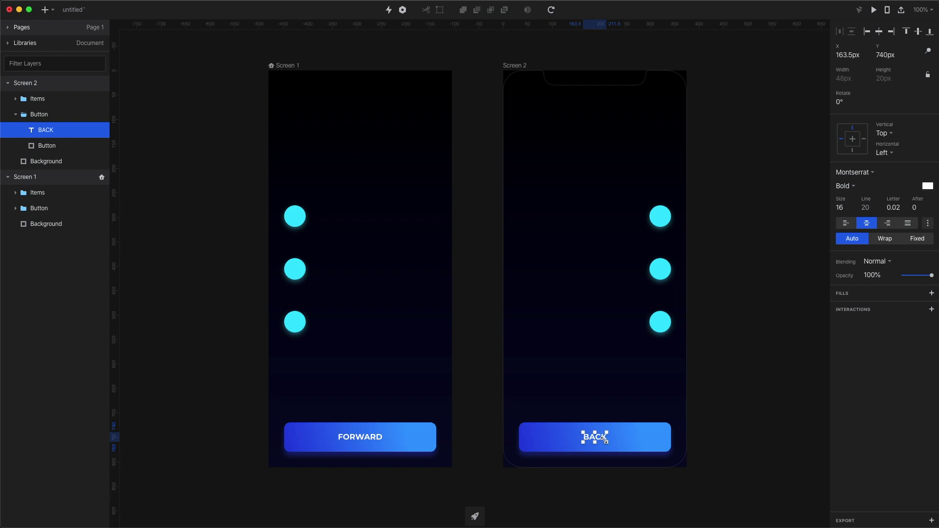
Step: Add a click interaction to the FORWARD button that navigates to Screen 2 with a 3 s Motion transition
left_click(931, 288)
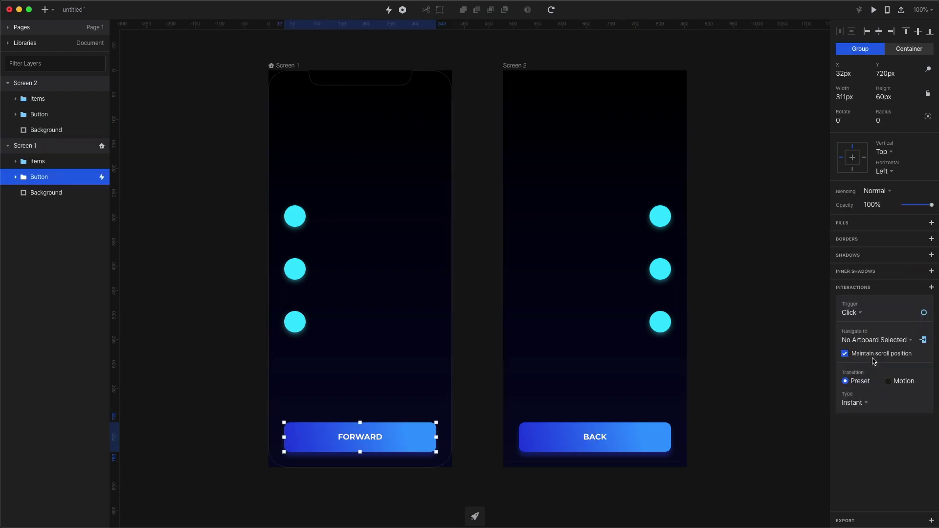
left_click(898, 341)
left_click(875, 357)
left_click(900, 384)
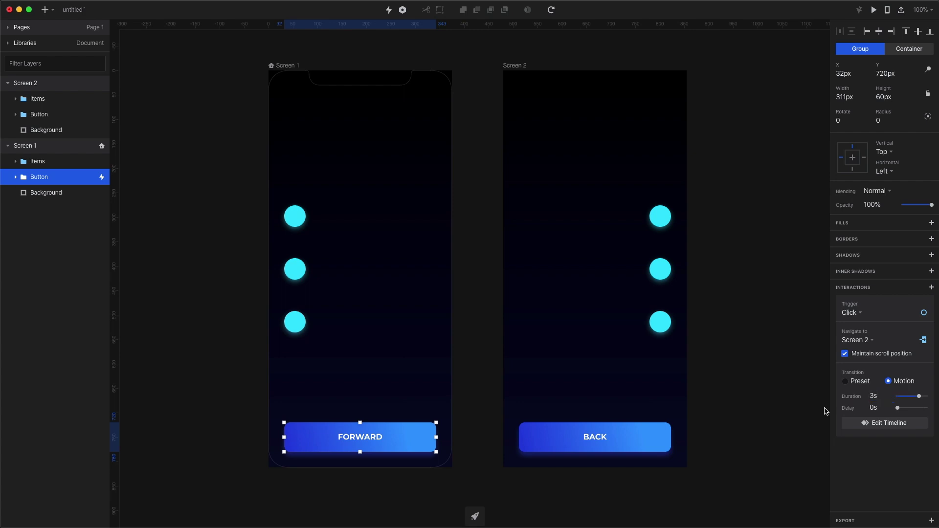
Step: Add a click interaction to the BACK button that navigates to Screen 1 with a 3 s Motion transition
left_click(612, 442)
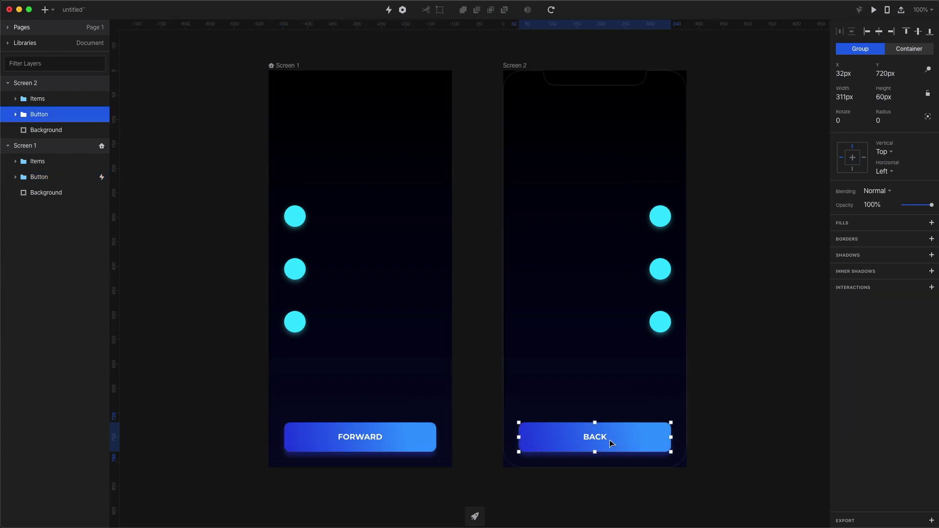
left_click(932, 289)
left_click(894, 383)
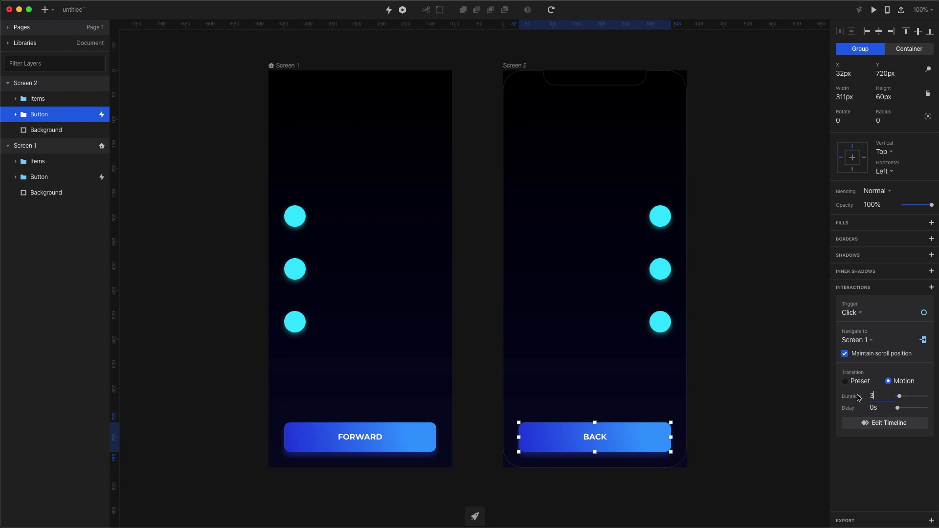
Step: Preview the prototype from Screen 1, testing the FORWARD and BACK transitions, and close the preview
left_click(287, 65)
left_click(874, 10)
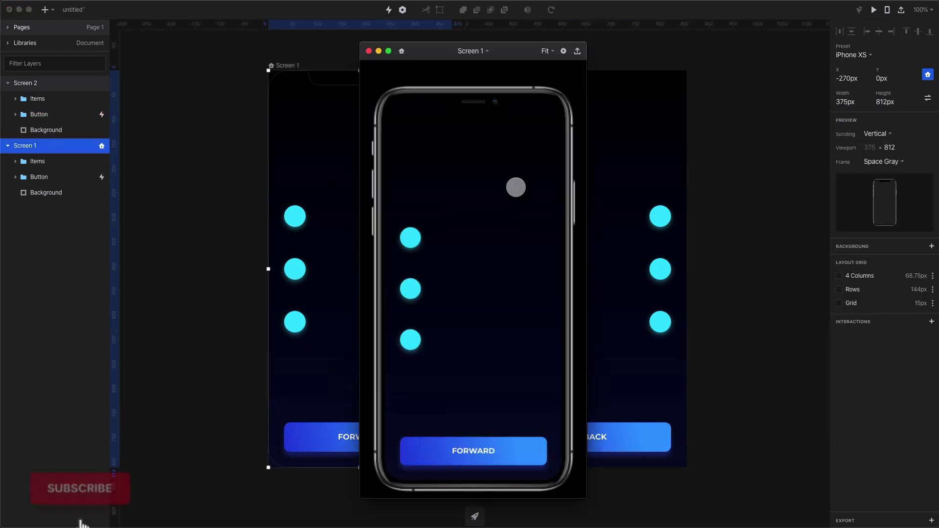
left_click(484, 454)
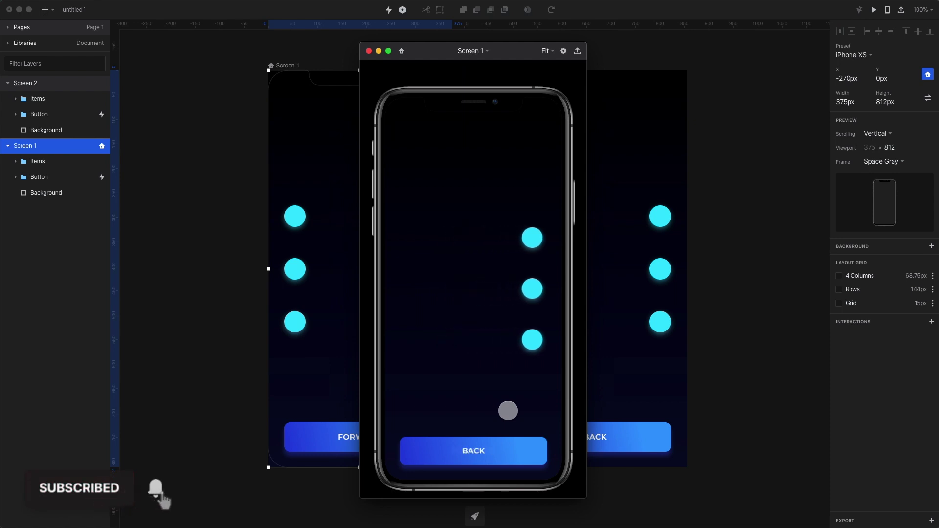
left_click(483, 451)
key("Escape")
Step: Open the timeline of the FORWARD button's transition and expand the Items group
left_click(410, 441)
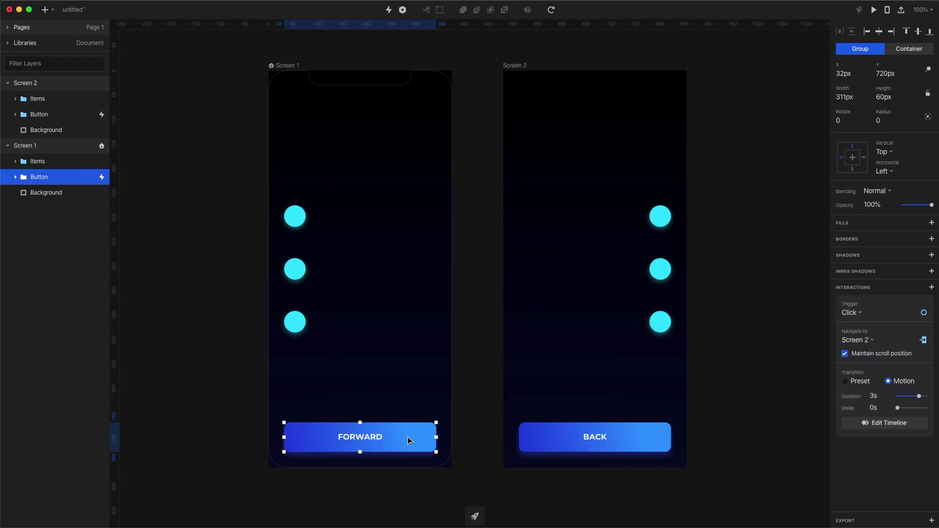
left_click(882, 423)
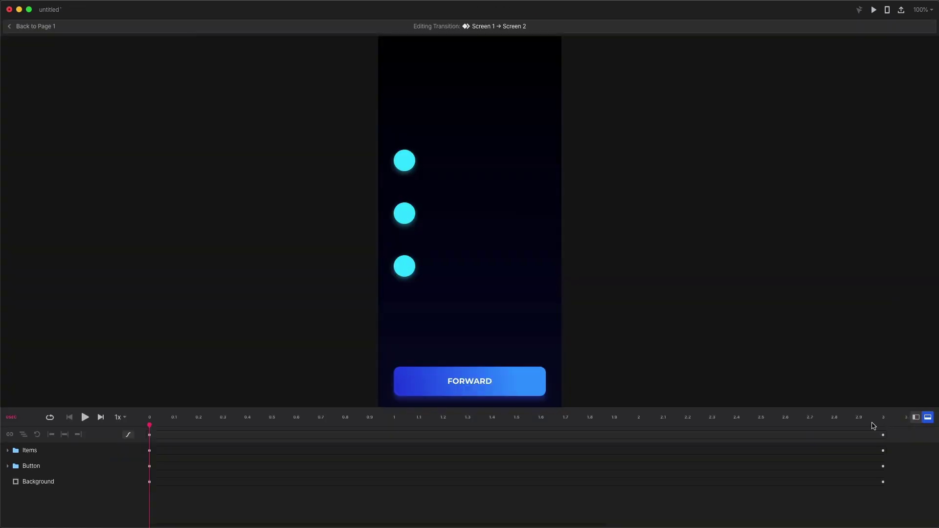
left_click(7, 451)
Step: Check which circle each Item 1 layer in the transition timeline corresponds to
left_click(45, 492)
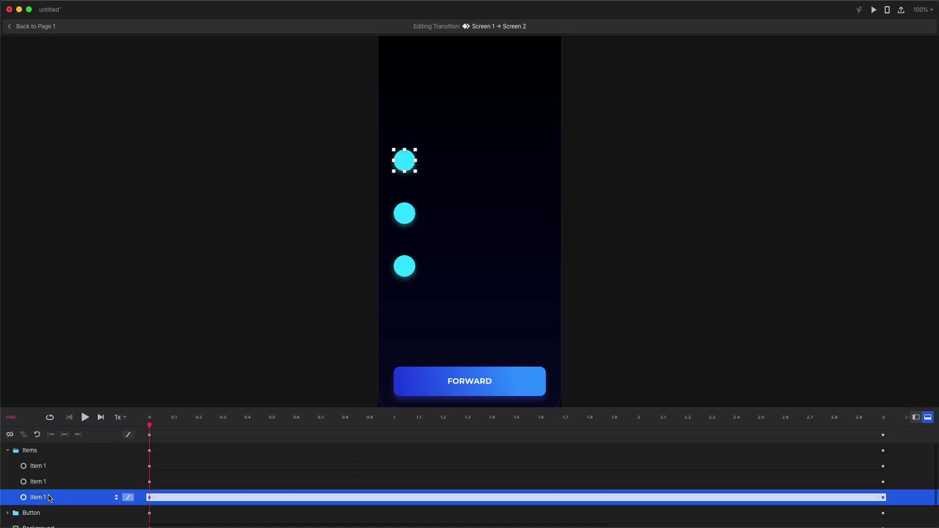
left_click(53, 482)
left_click(52, 467)
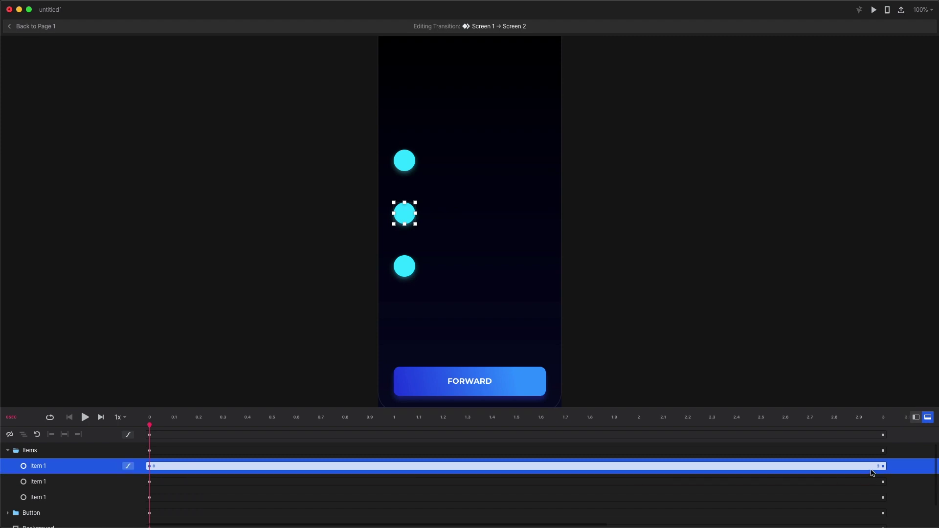
left_click(52, 485)
left_click(53, 471)
left_click(51, 483)
left_click(49, 497)
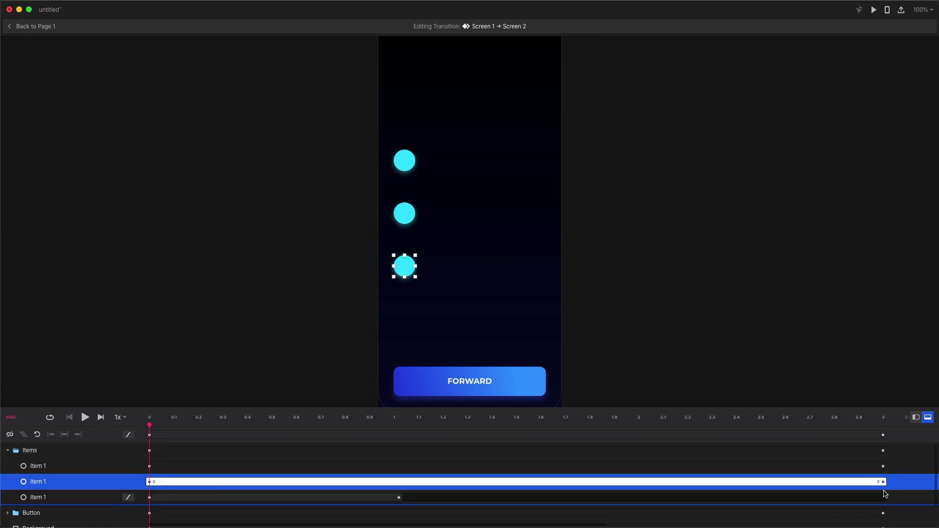
Step: Shorten the top circle's motion to end at 1.02 s and the middle circle's at 2.05 s, and play the transition
left_click_drag(883, 466, 727, 465)
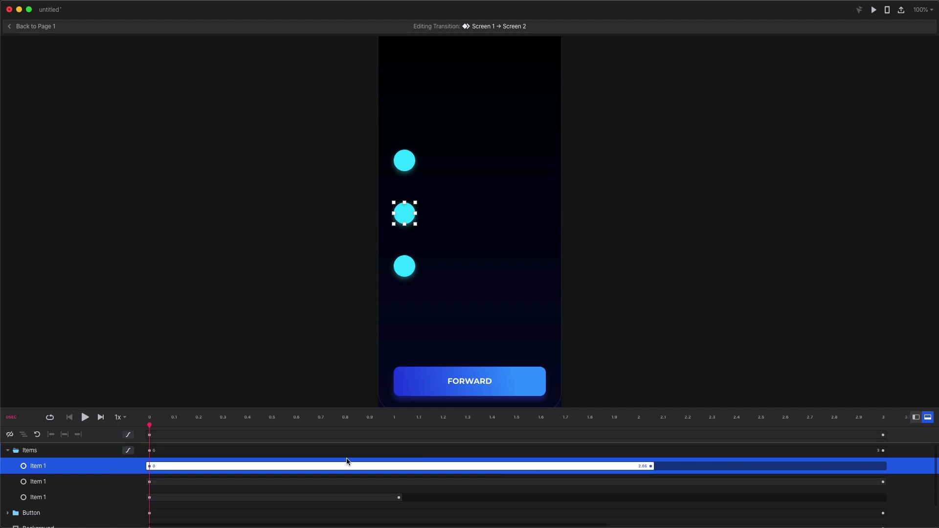
left_click(85, 417)
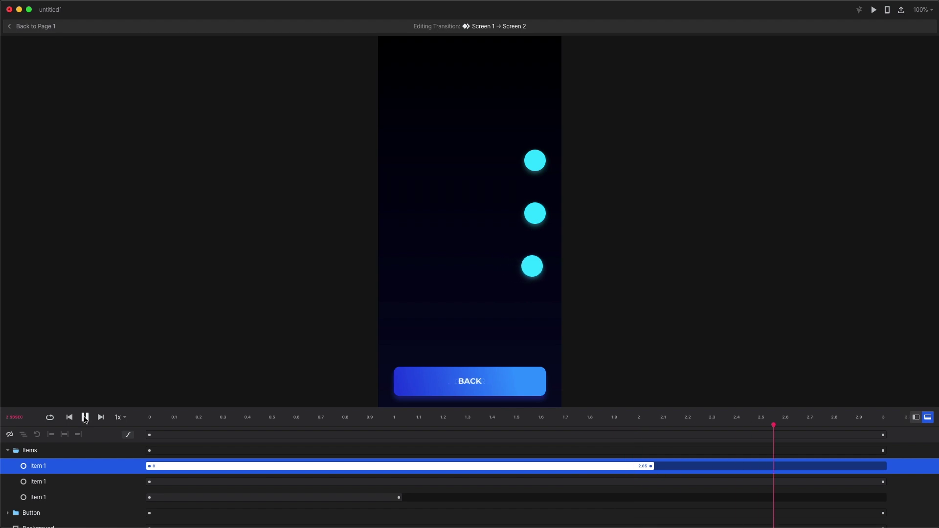
left_click(85, 417)
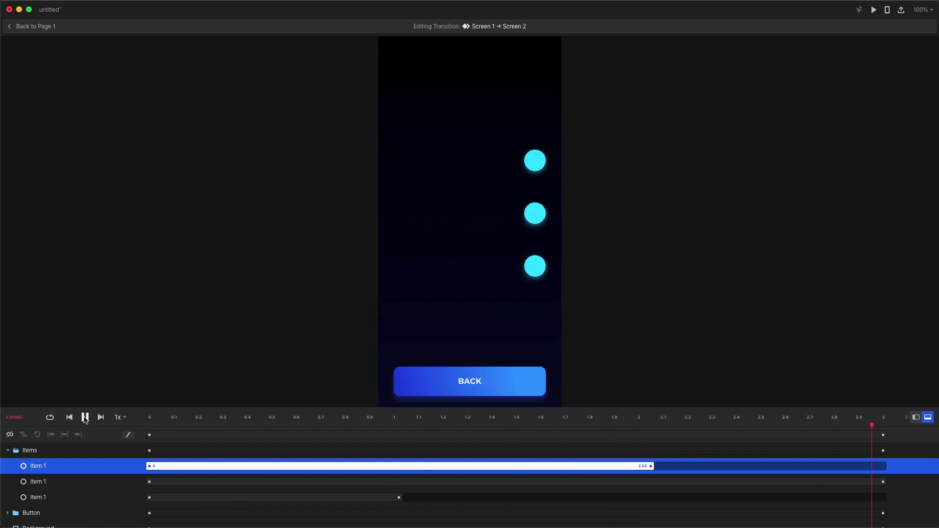
Step: Set the bottom circle's motion to run from about 1.05 s to about 2.05 s on the timeline
left_click(274, 482)
left_click_drag(405, 490, 408, 490)
left_click_drag(885, 481, 650, 482)
Step: Set the middle circle's motion to run from about 2.1 s to 3 s on the timeline
left_click(228, 467)
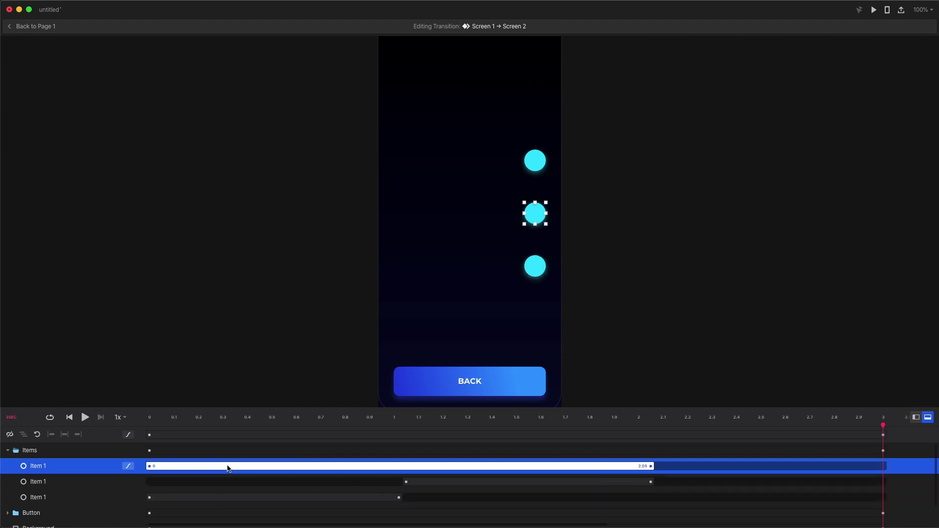
left_click_drag(151, 466, 561, 474)
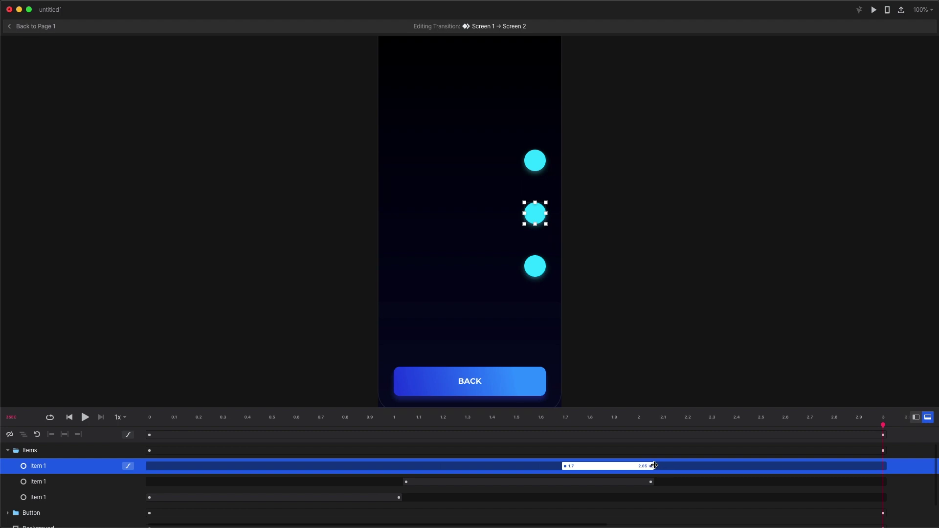
left_click_drag(668, 466, 883, 466)
left_click_drag(564, 466, 662, 466)
Step: Play the transition and check the staggered motion of the three circles
key("space")
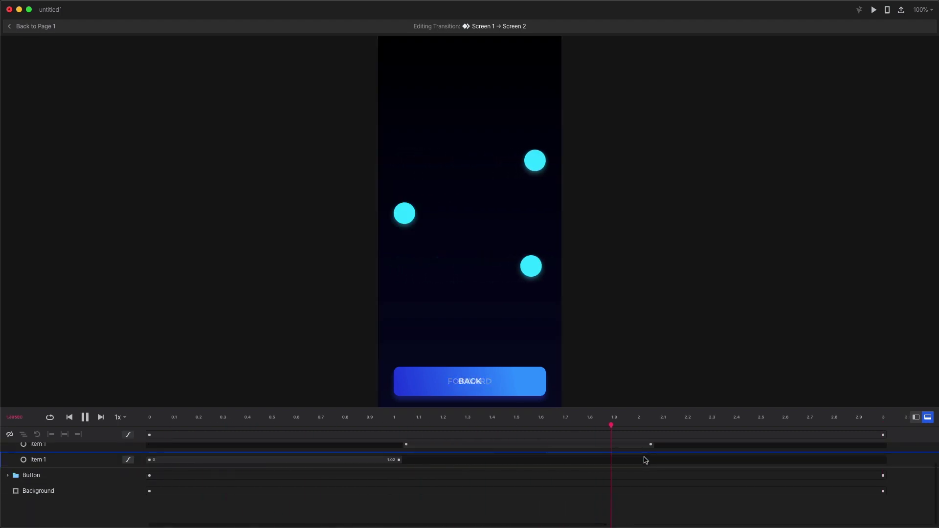
left_click(473, 481)
left_click(470, 491)
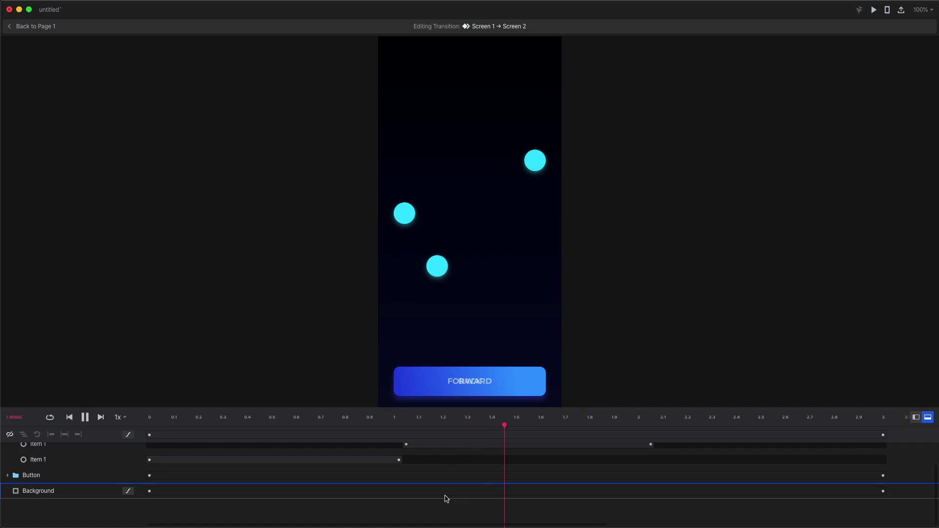
Step: Reset the motion of all three circles to run over the full 0 to 3 s of the timeline
left_click(185, 466)
left_click_drag(706, 455, 189, 456)
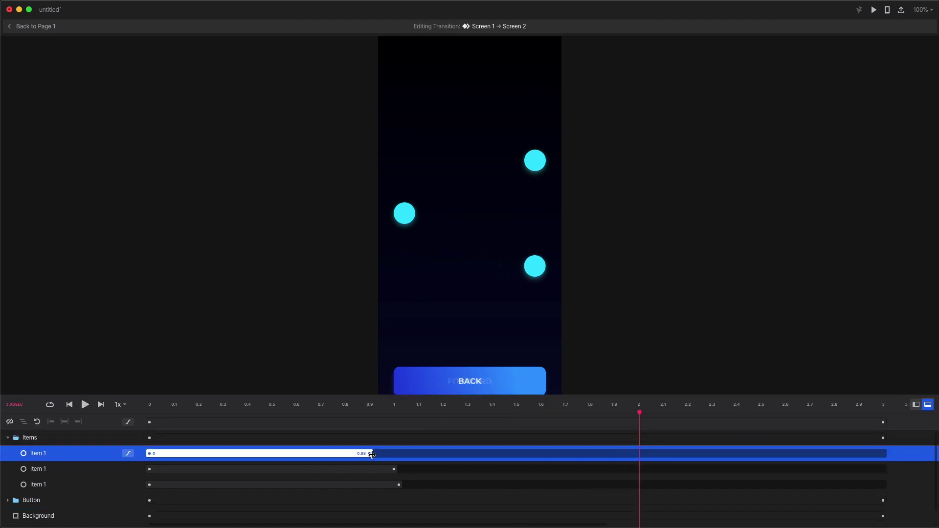
left_click_drag(371, 453, 863, 467)
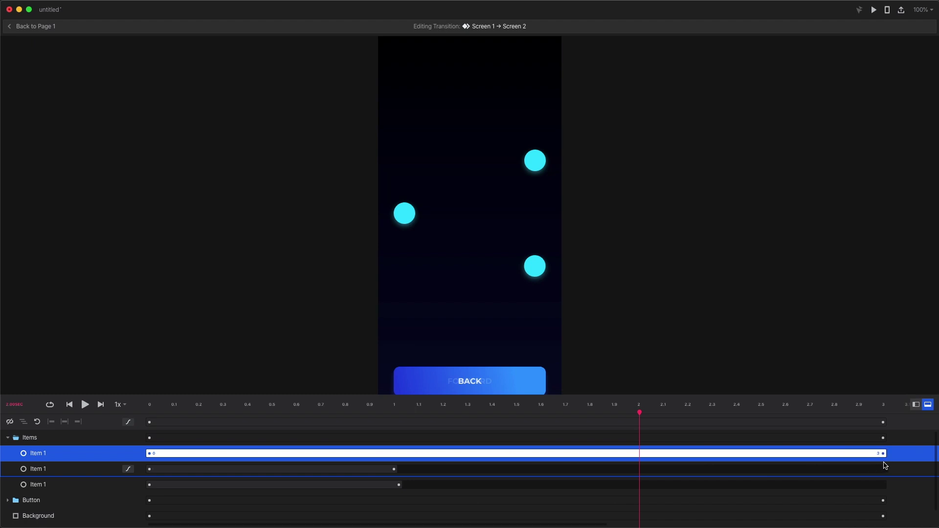
left_click_drag(396, 469, 804, 478)
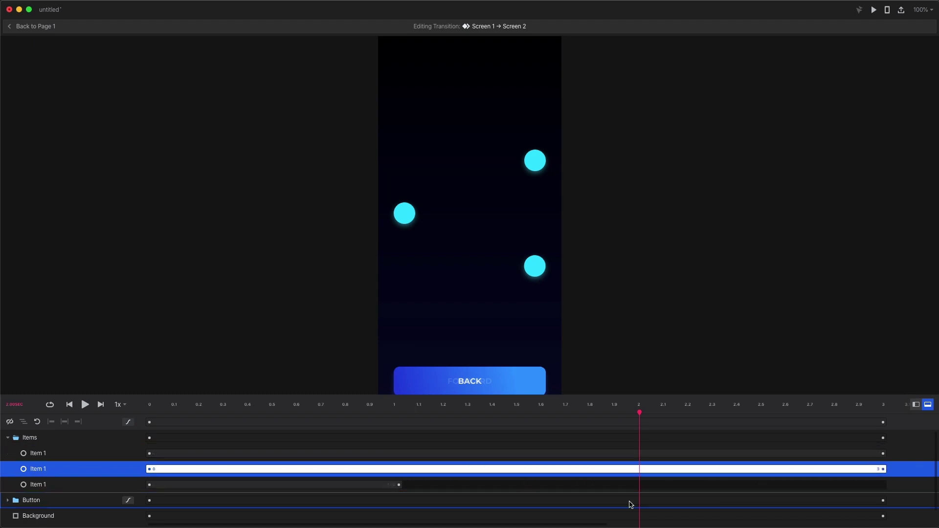
left_click_drag(402, 484, 823, 489)
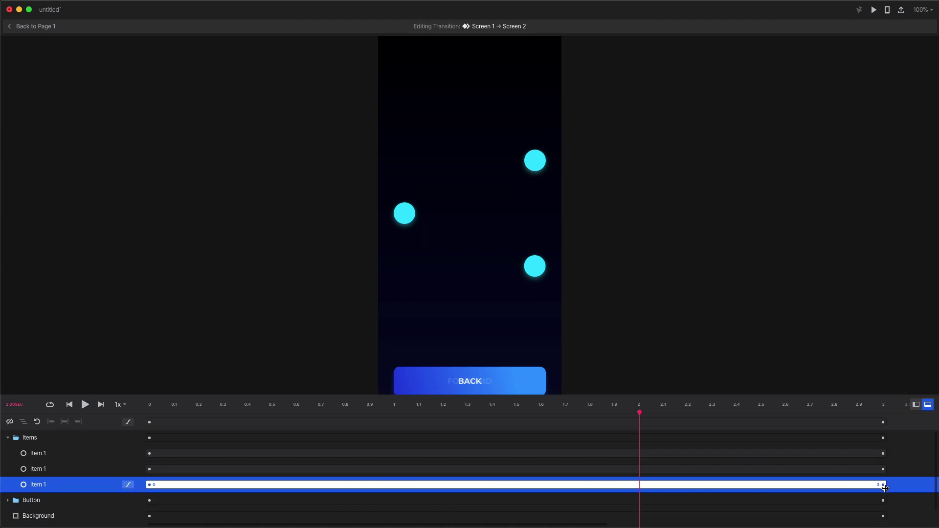
Step: Inspect the middle circle's easing curve and close it without changes
left_click(80, 455)
left_click(130, 455)
key("Escape")
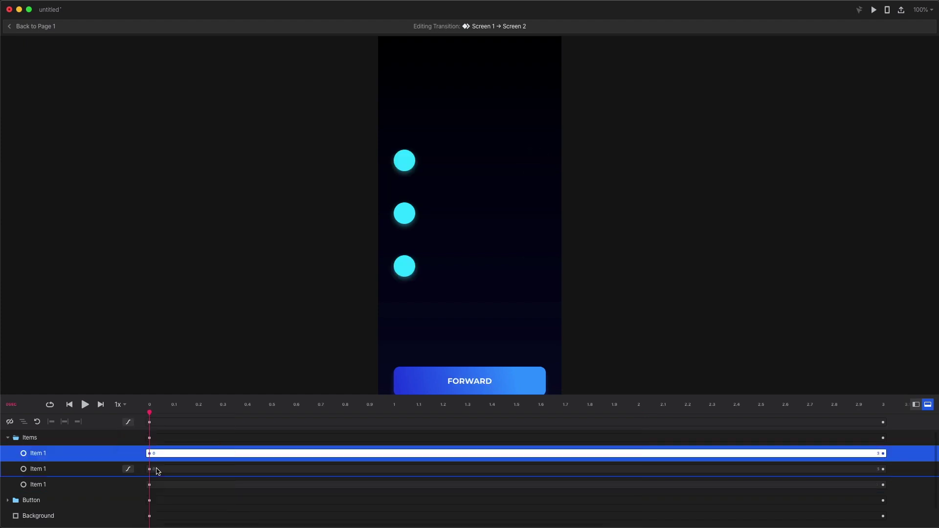
Step: Set the bottom circle's easing to the Ease in preset
left_click(98, 472)
left_click(129, 471)
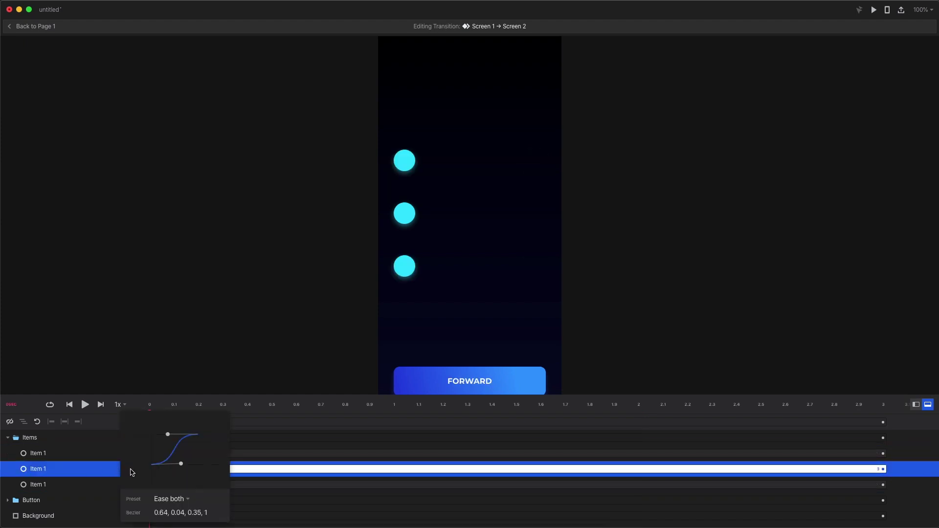
left_click(186, 498)
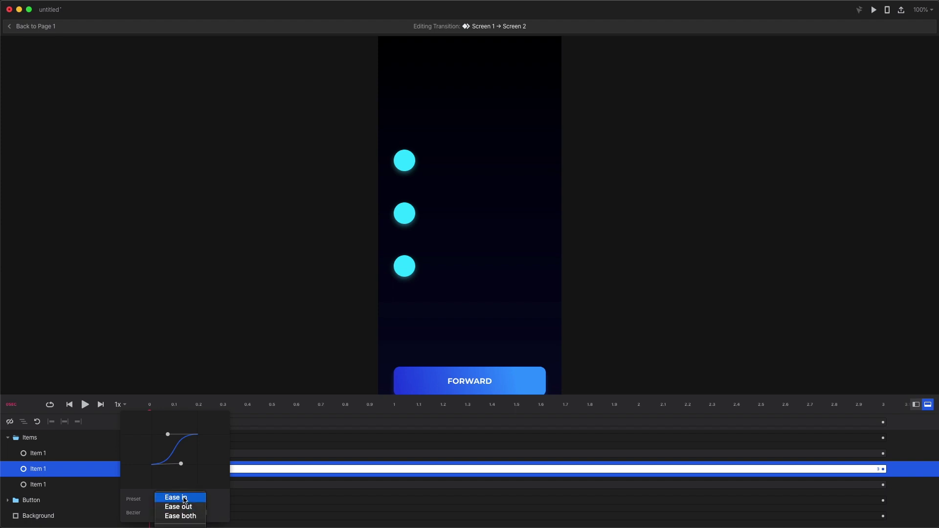
left_click(185, 501)
Step: Set the top circle's easing to the Ease out preset and play the transition
left_click(75, 485)
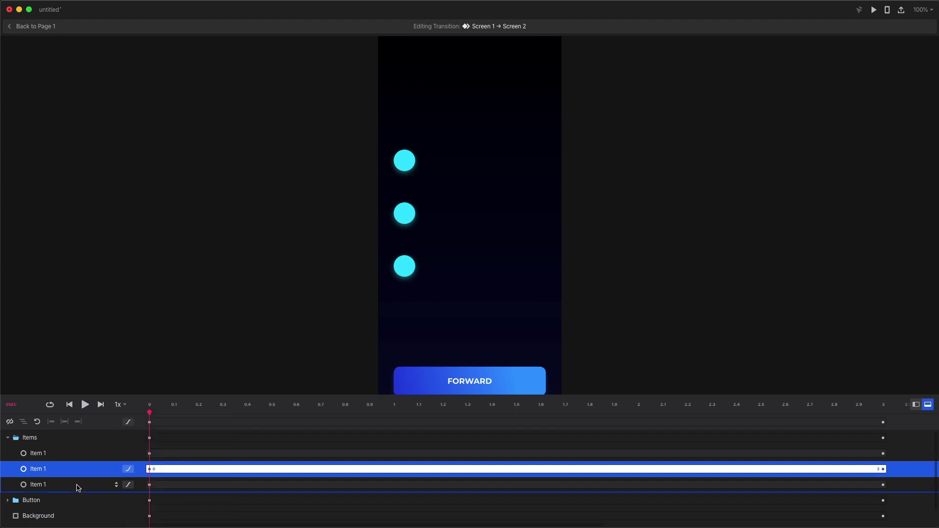
left_click(128, 485)
left_click(169, 501)
left_click(177, 507)
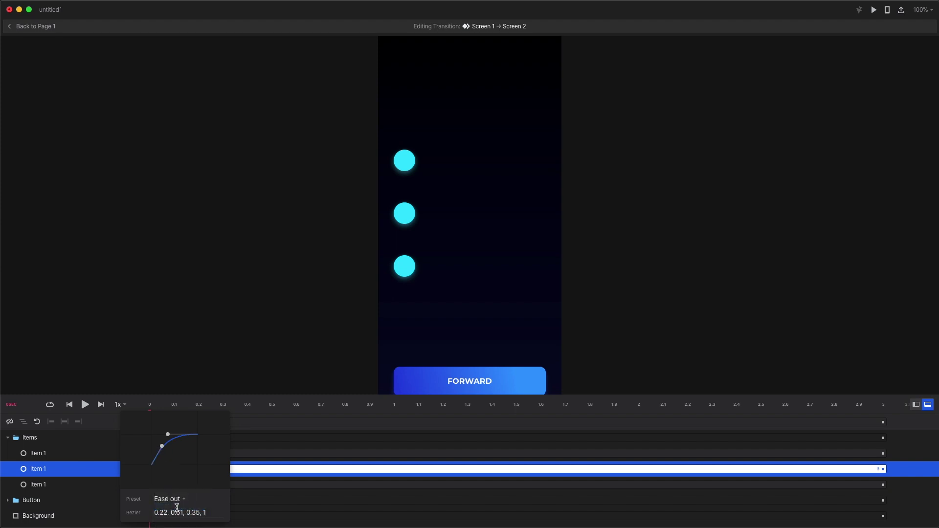
key("Escape")
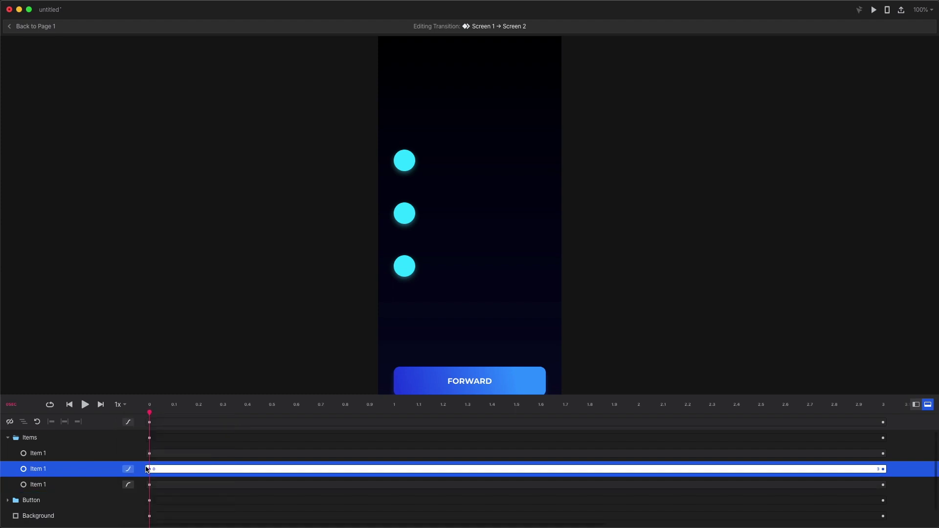
key("space")
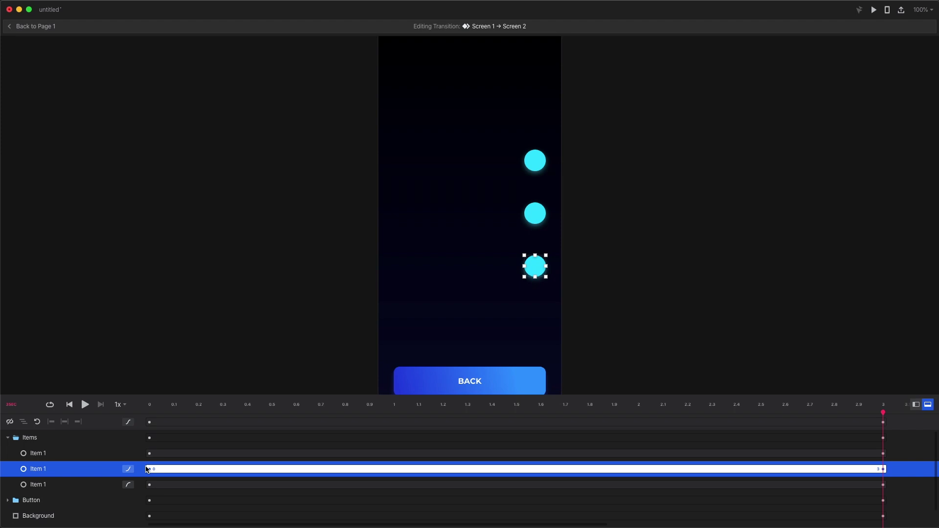
key("space")
Step: Set the middle circle's easing to the Ease out preset
left_click(128, 456)
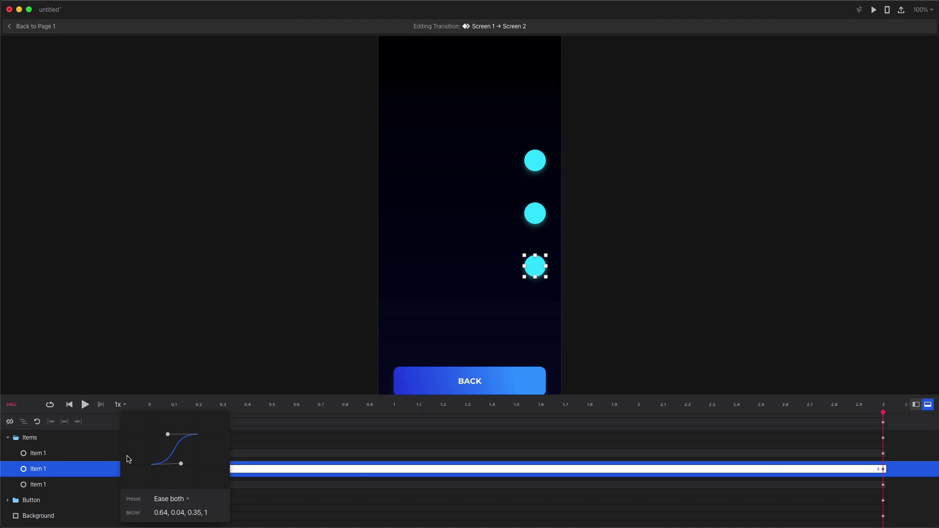
left_click(177, 500)
left_click(178, 506)
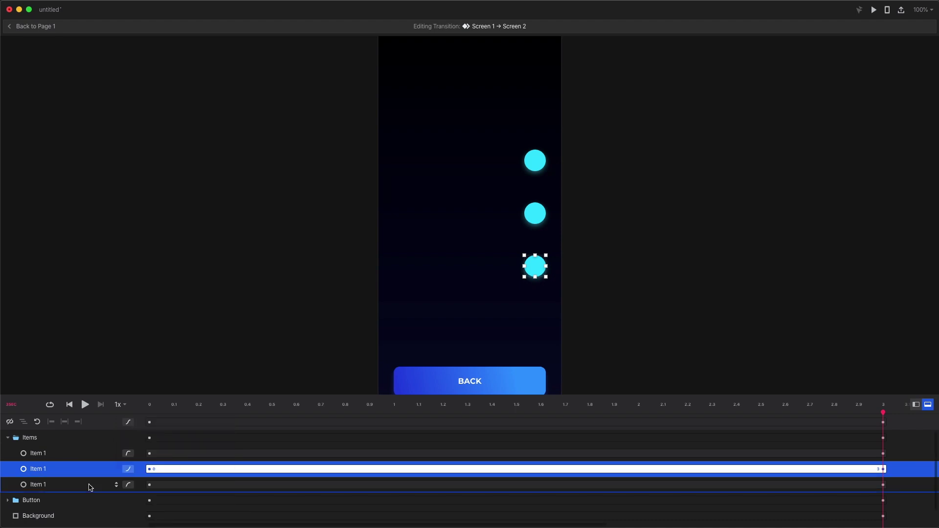
Step: Try a different easing preset on the top and middle circles and play the transition
left_click(98, 485)
left_click(126, 484)
left_click(169, 498)
left_click(174, 525)
left_click(94, 456)
left_click(128, 454)
left_click(172, 500)
left_click(174, 527)
left_click(85, 404)
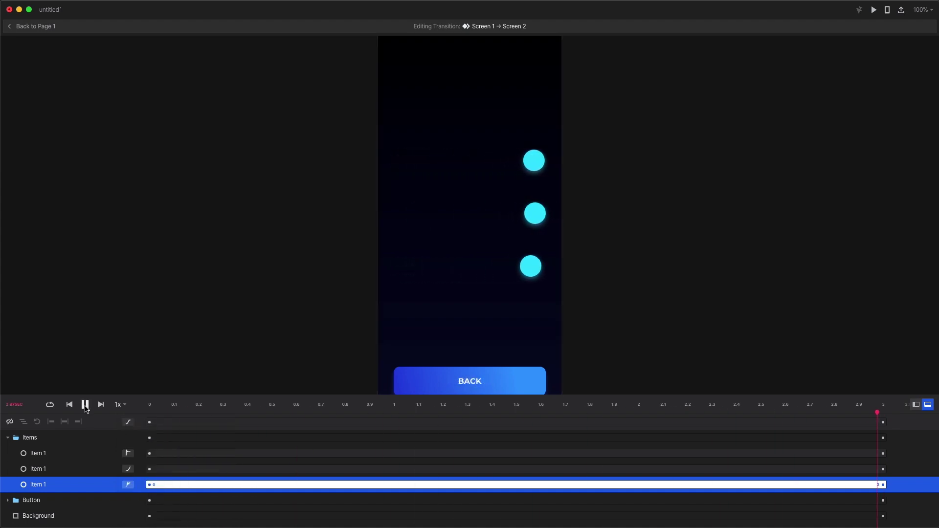
Step: Return the circles' easing to the Ease both preset and play the transition
left_click(128, 469)
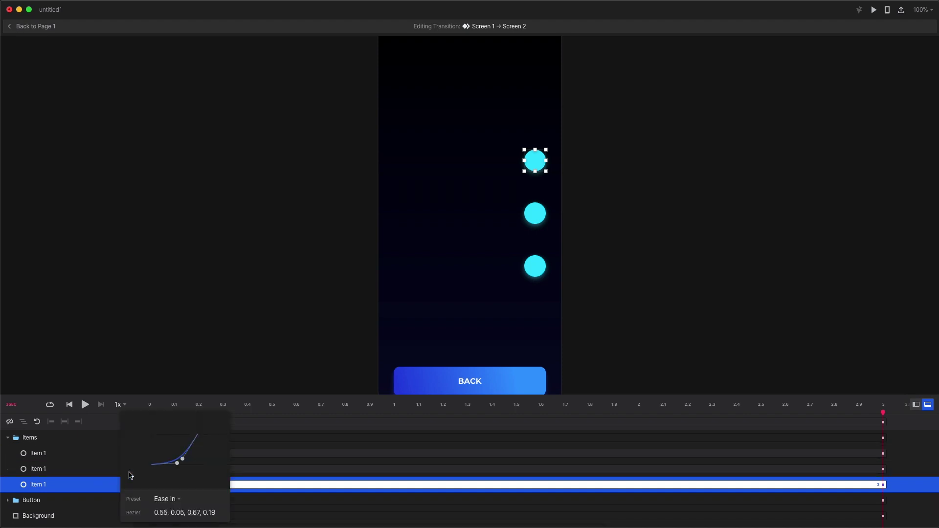
left_click(179, 499)
left_click(180, 516)
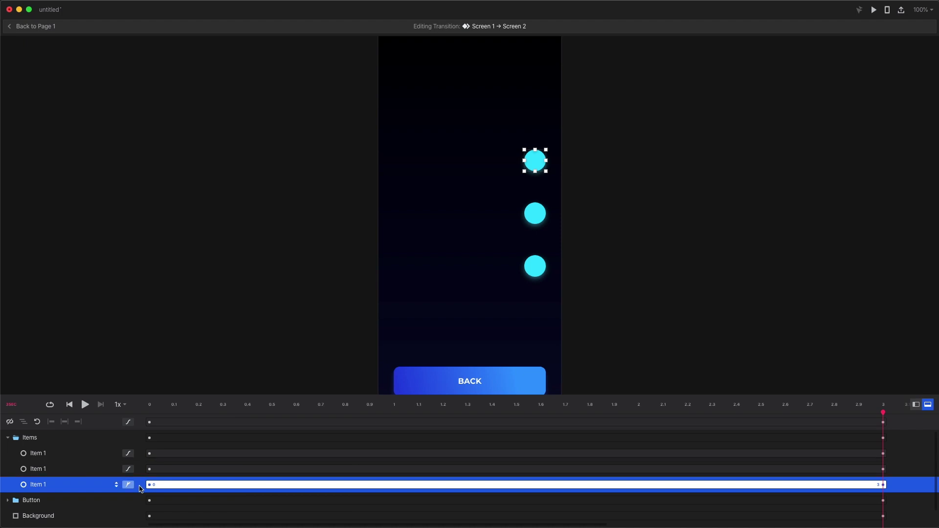
left_click(133, 485)
left_click(175, 511)
left_click(158, 511)
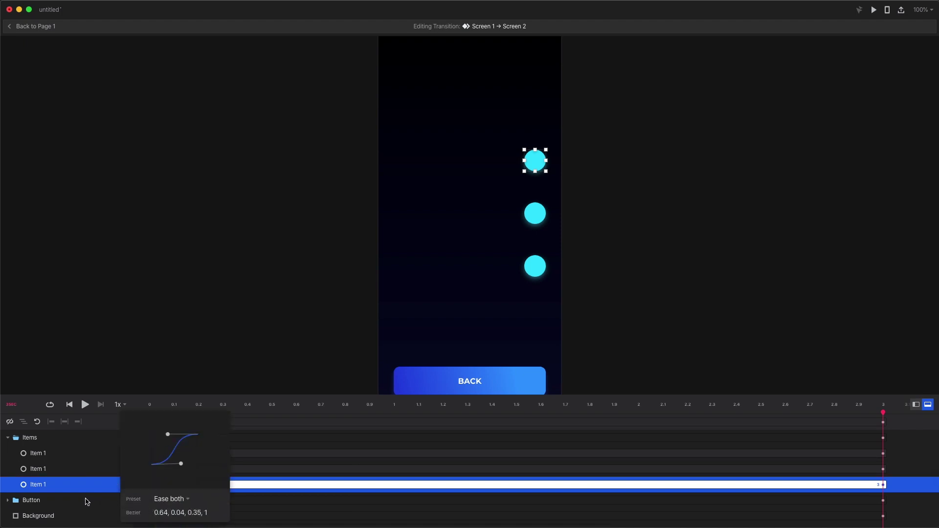
left_click(96, 507)
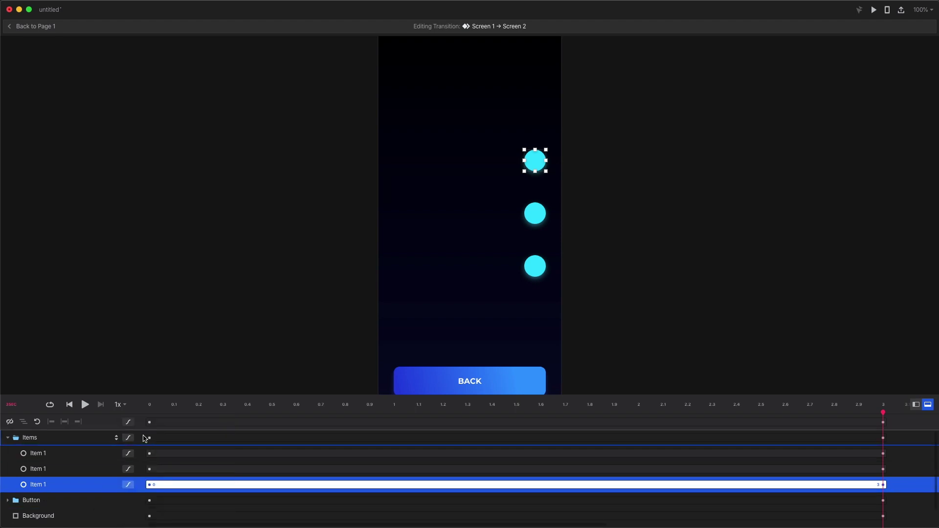
key("space")
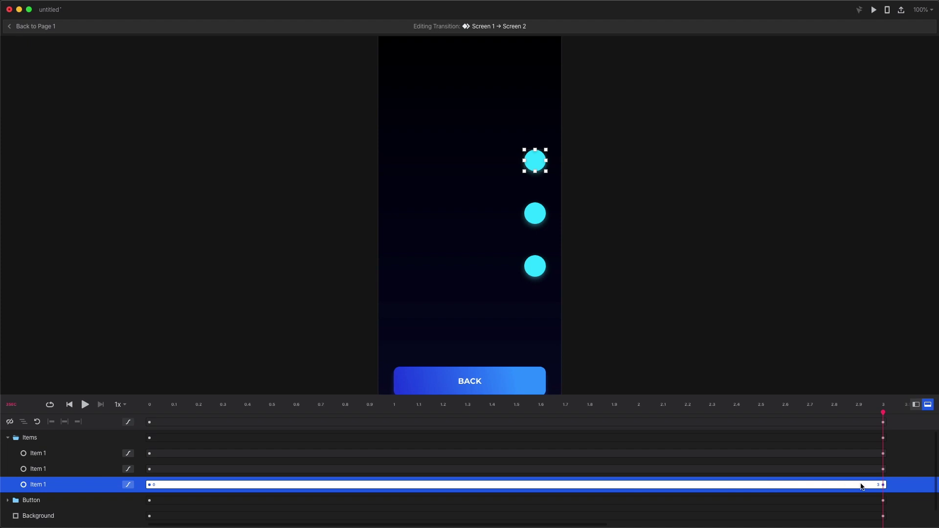
Step: Shorten the top circle's motion to end at about 1.03 s and select the bottom circle's motion
left_click_drag(883, 482, 403, 493)
left_click(811, 469)
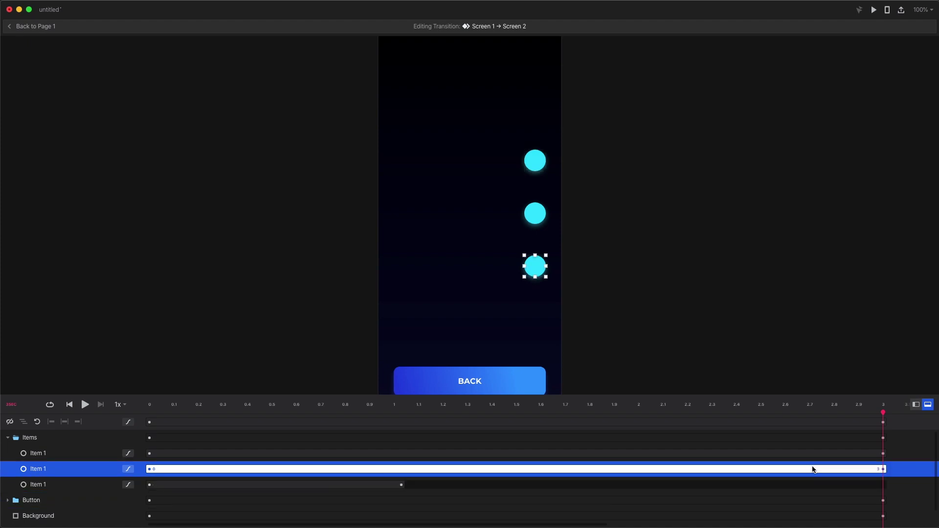